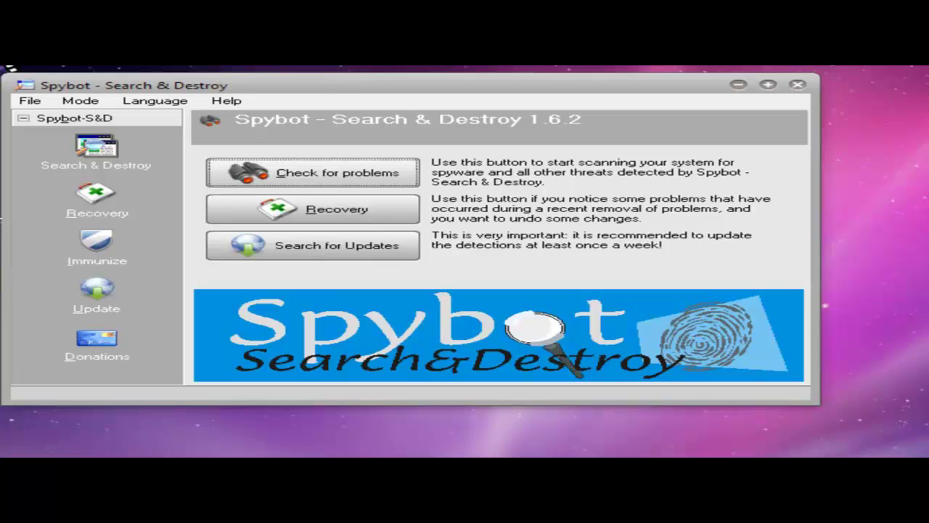
Examine the browser and Windows profiles covered by Spybot's immunization, from Firefox down to the Global (Hosts) entry.
{"action": "left_click", "coordinate": [135, 254]}
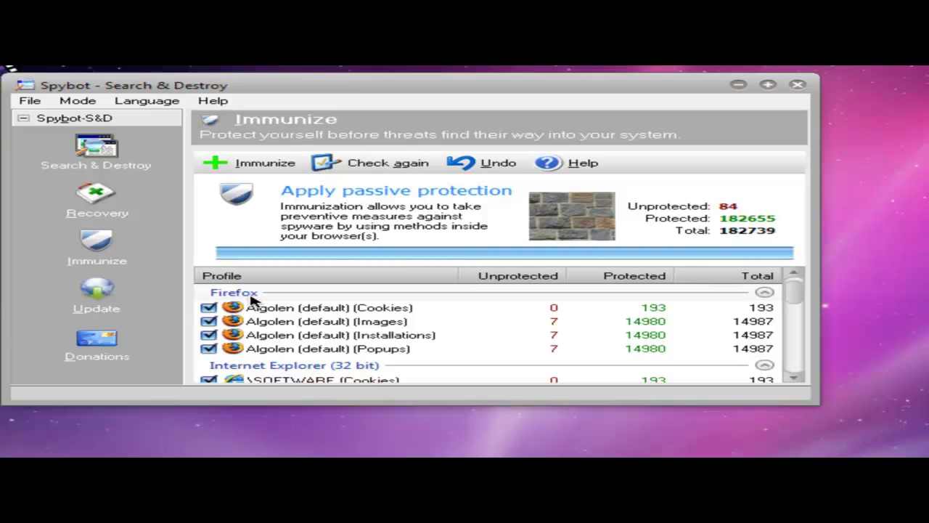
{"action": "left_click_drag", "start_coordinate": [794, 294], "coordinate": [759, 382]}
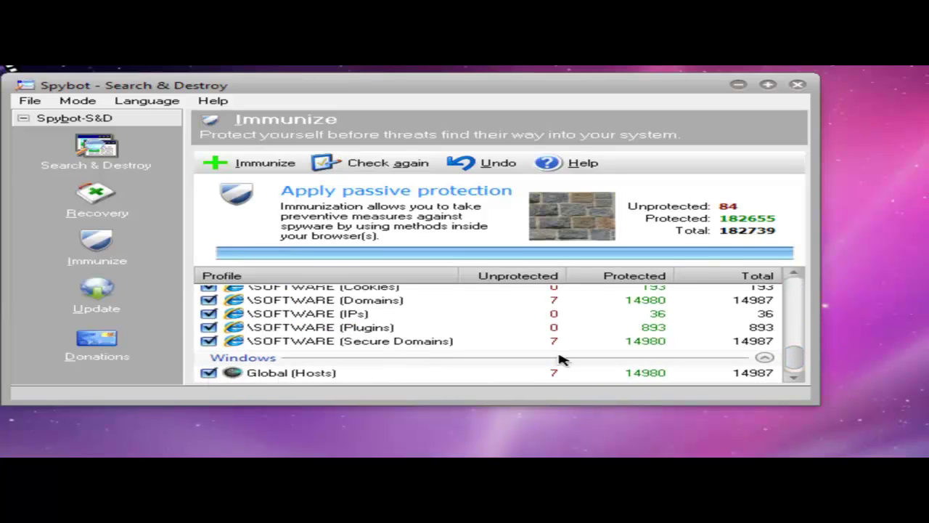
{"action": "left_click_drag", "start_coordinate": [789, 365], "coordinate": [796, 289]}
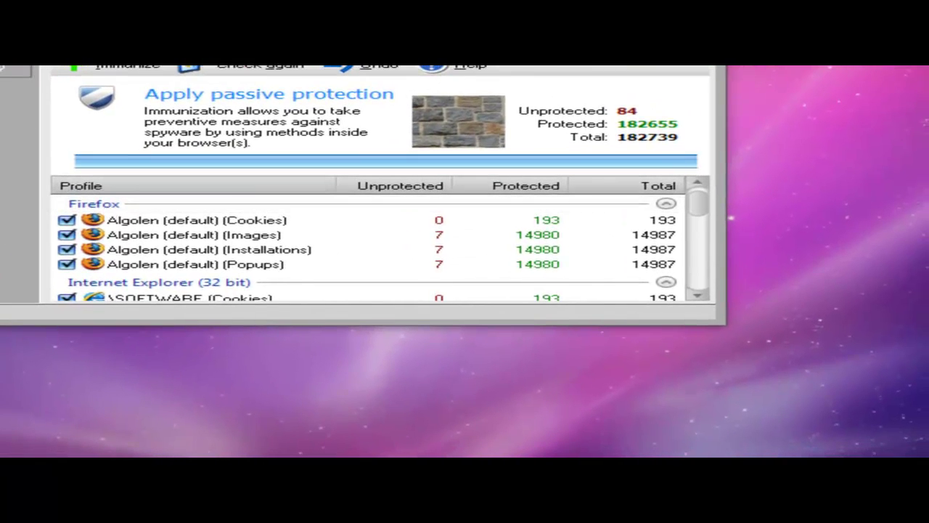
View Spybot's scan page and browse the updater's list of download mirrors, closing the updater without downloading.
{"action": "left_click", "coordinate": [2, 75]}
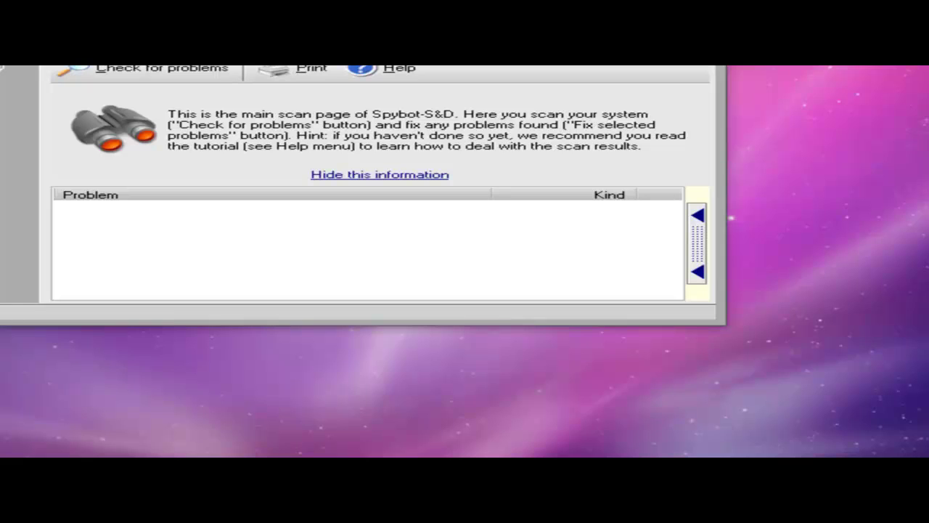
{"action": "left_click", "coordinate": [136, 73]}
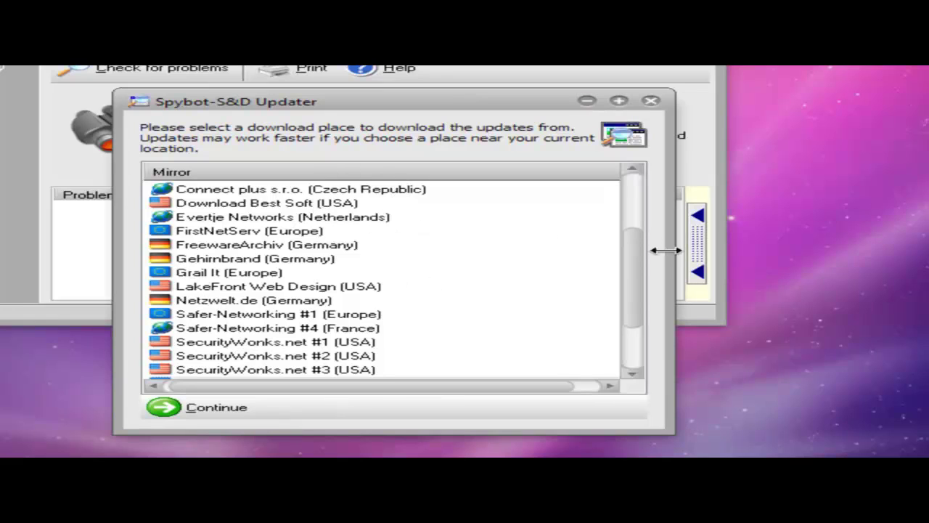
{"action": "left_click_drag", "start_coordinate": [637, 253], "coordinate": [632, 342]}
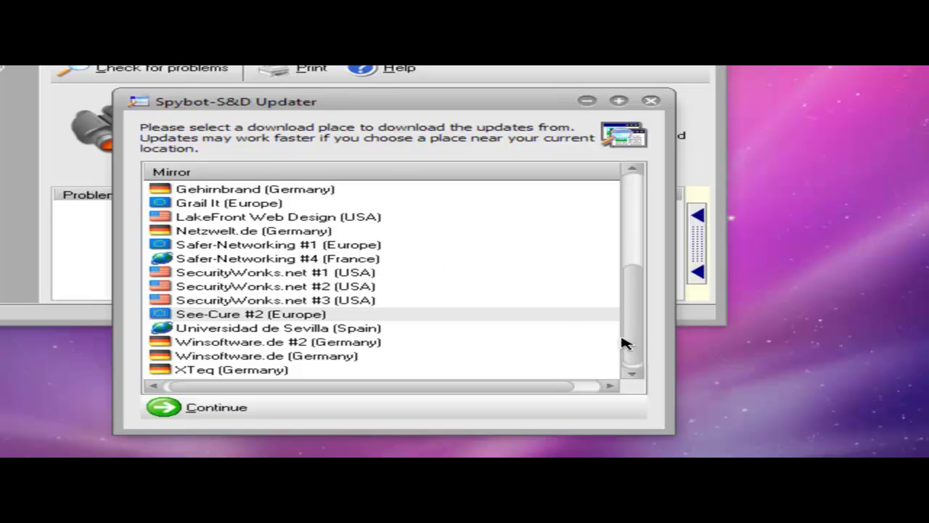
{"action": "left_click_drag", "start_coordinate": [625, 346], "coordinate": [427, 188]}
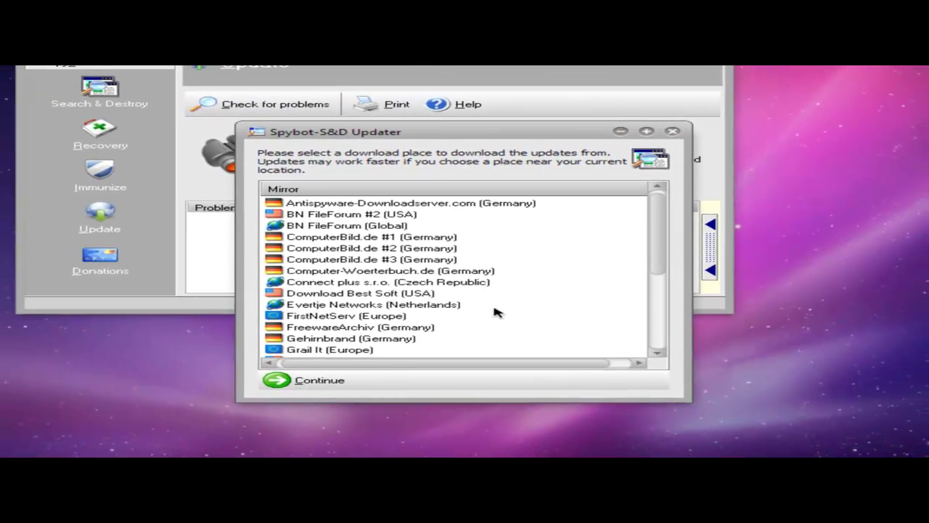
{"action": "left_click", "coordinate": [672, 131]}
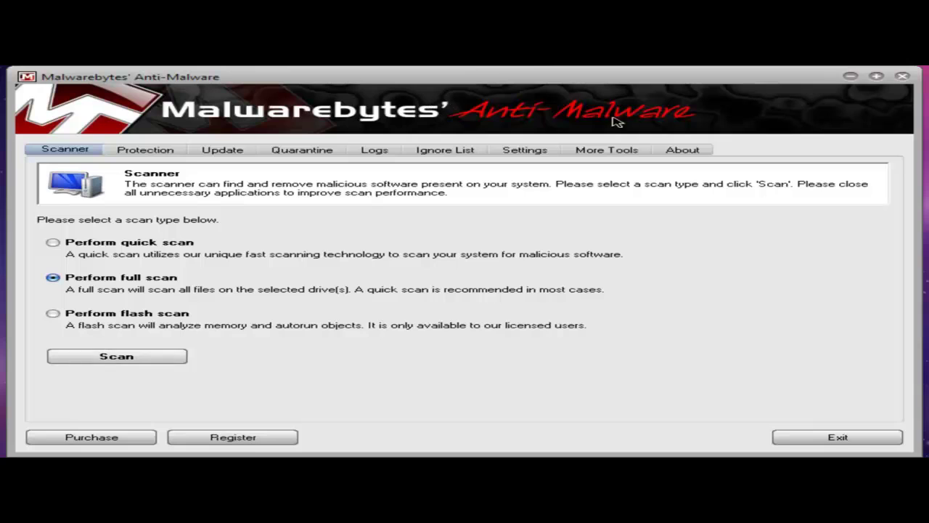
View the database update information in Malwarebytes' Anti-Malware and return to the scan type options.
{"action": "left_click", "coordinate": [223, 150]}
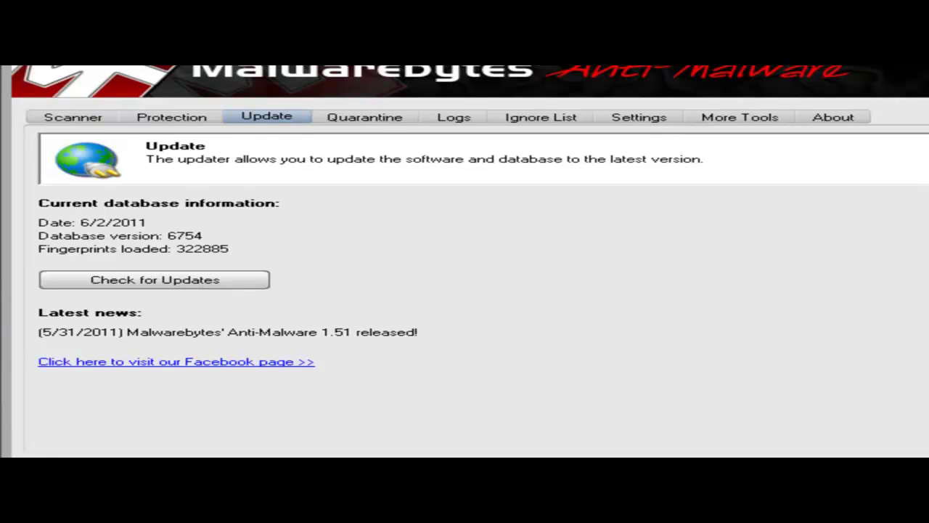
{"action": "left_click", "coordinate": [70, 120]}
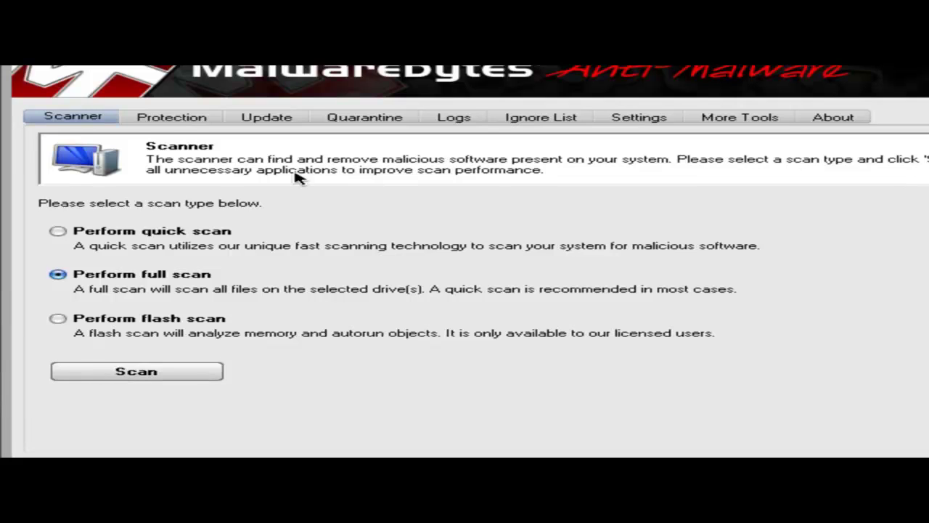
Review the drives offered for a full scan, dismiss the drive selection without scanning, and close Malwarebytes' Anti-Malware.
{"action": "left_click", "coordinate": [120, 368]}
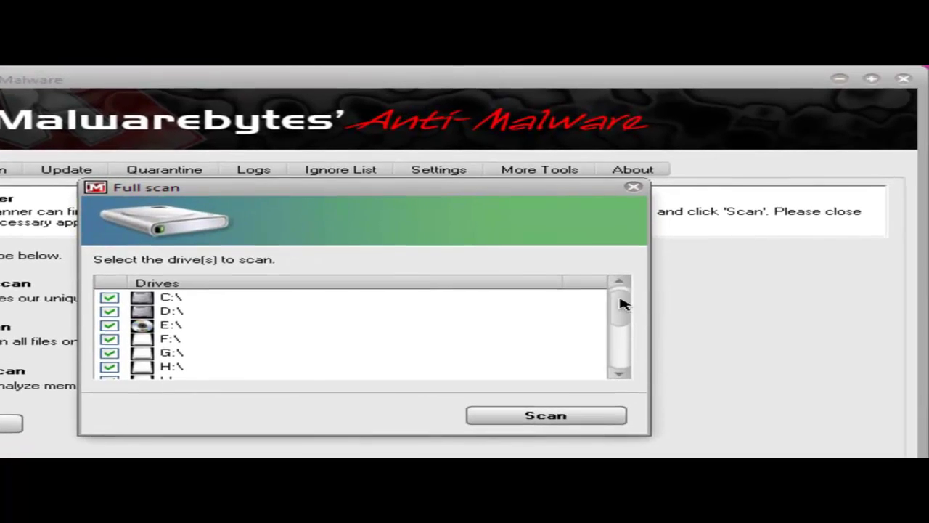
{"action": "left_click_drag", "start_coordinate": [720, 278], "coordinate": [753, 272]}
{"action": "scroll", "coordinate": [653, 298], "scroll_direction": "down", "scroll_amount": 2}
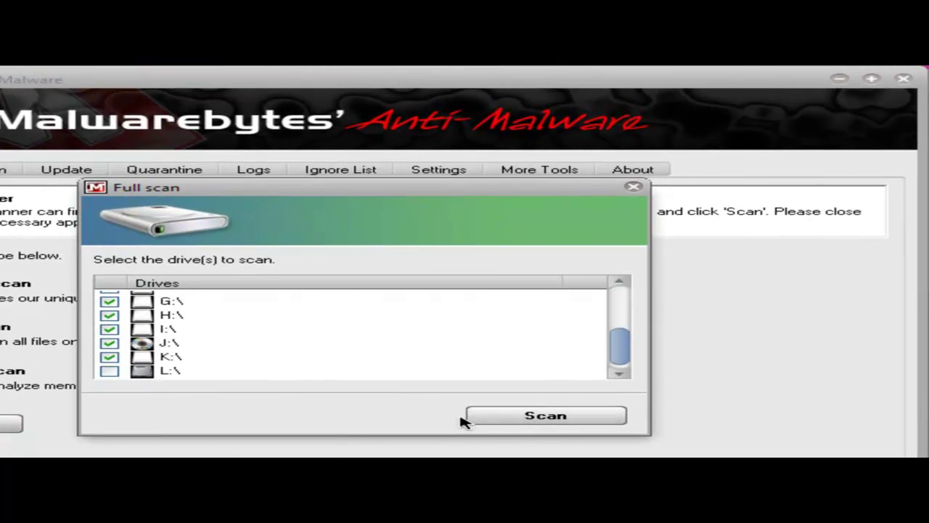
{"action": "left_click", "coordinate": [108, 371]}
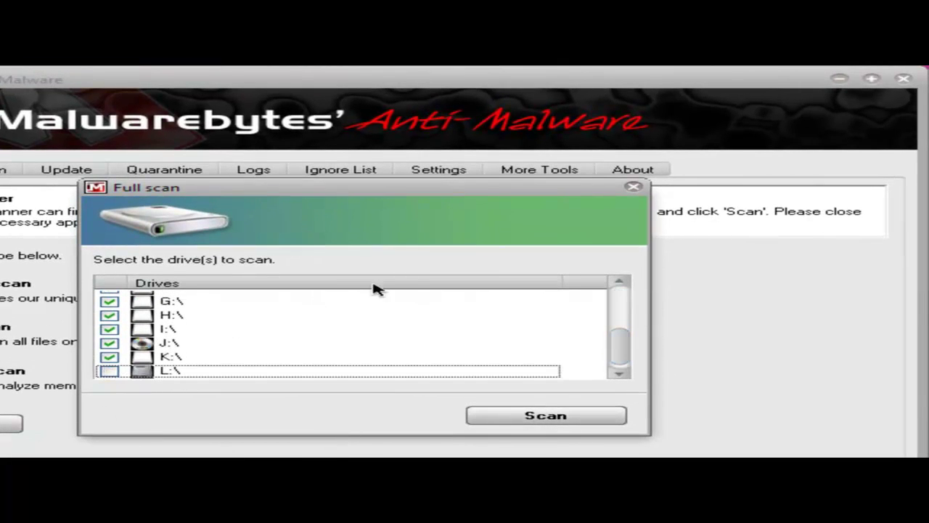
{"action": "left_click_drag", "start_coordinate": [617, 344], "coordinate": [615, 281]}
{"action": "scroll", "coordinate": [615, 282], "scroll_direction": "down", "scroll_amount": 2}
{"action": "left_click", "coordinate": [635, 188]}
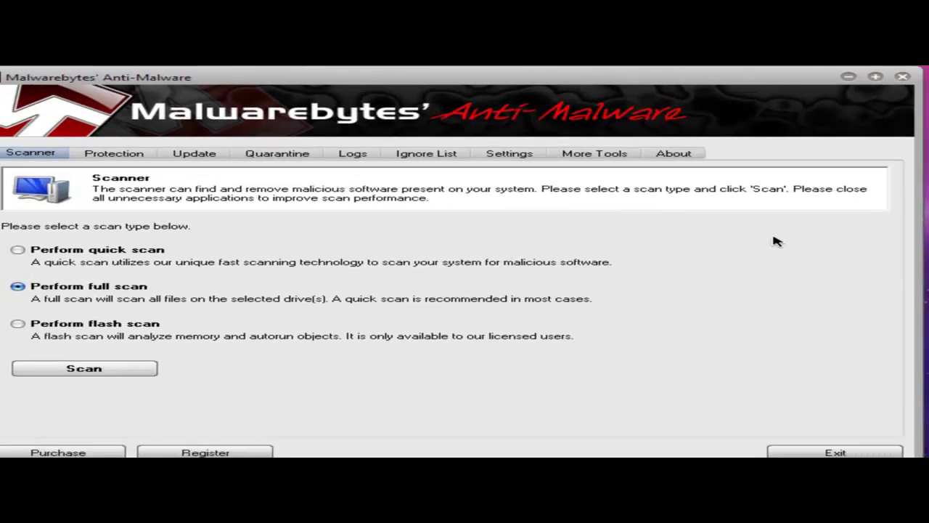
{"action": "left_click", "coordinate": [903, 77]}
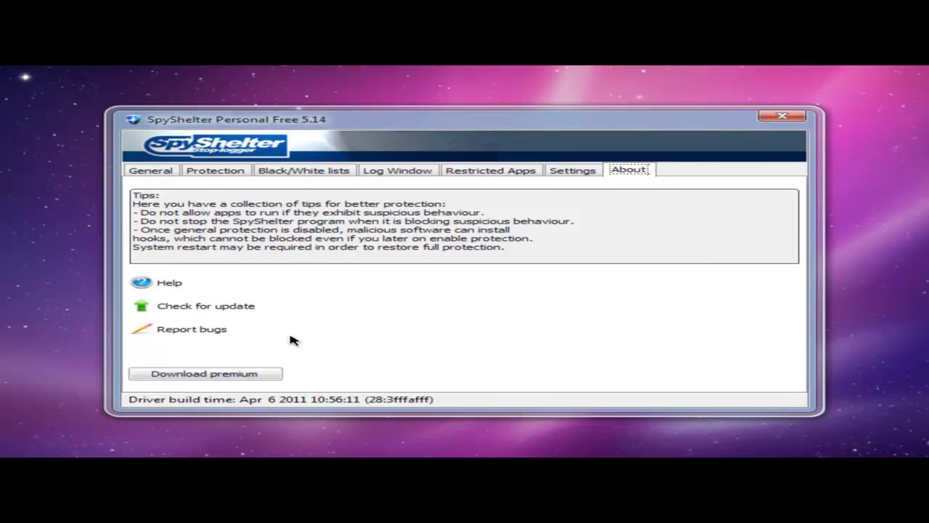
Look through SpyShelter's sections, from general statistics and protection to restricted apps, settings and tips, and return to the statistics.
{"action": "left_click", "coordinate": [158, 174]}
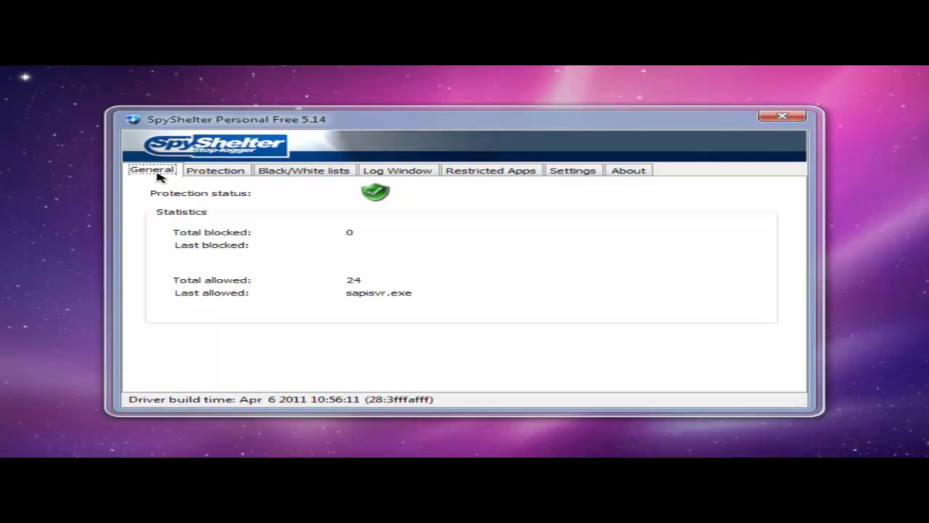
{"action": "left_click", "coordinate": [215, 171]}
{"action": "left_click", "coordinate": [312, 169]}
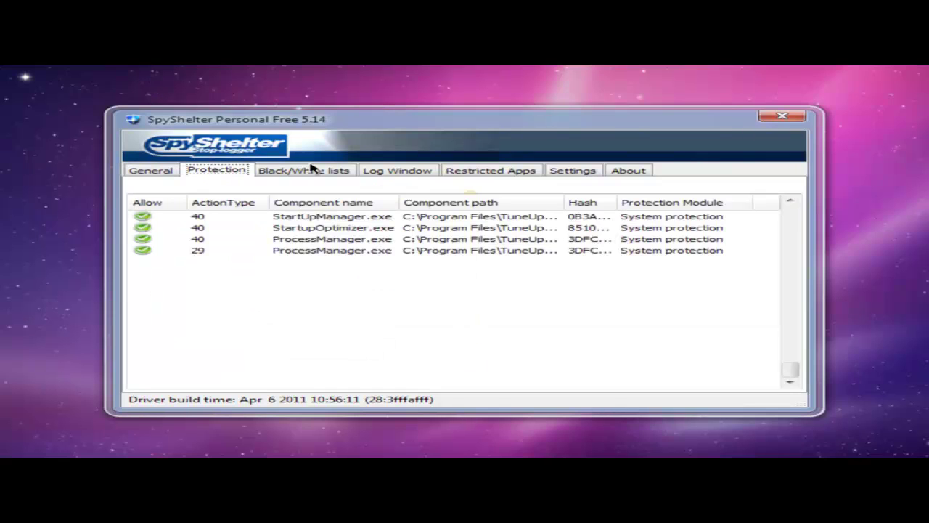
{"action": "left_click", "coordinate": [384, 171]}
{"action": "left_click", "coordinate": [536, 169]}
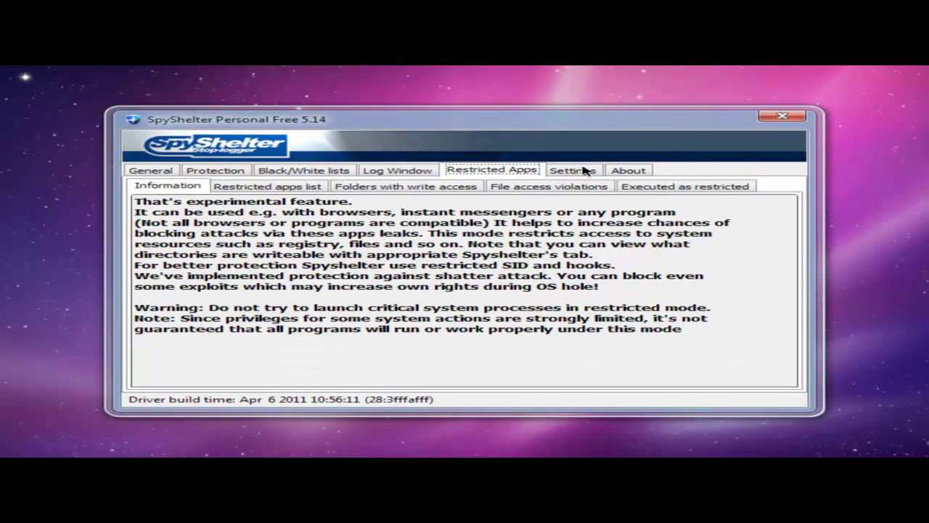
{"action": "left_click", "coordinate": [584, 171]}
{"action": "left_click", "coordinate": [649, 169]}
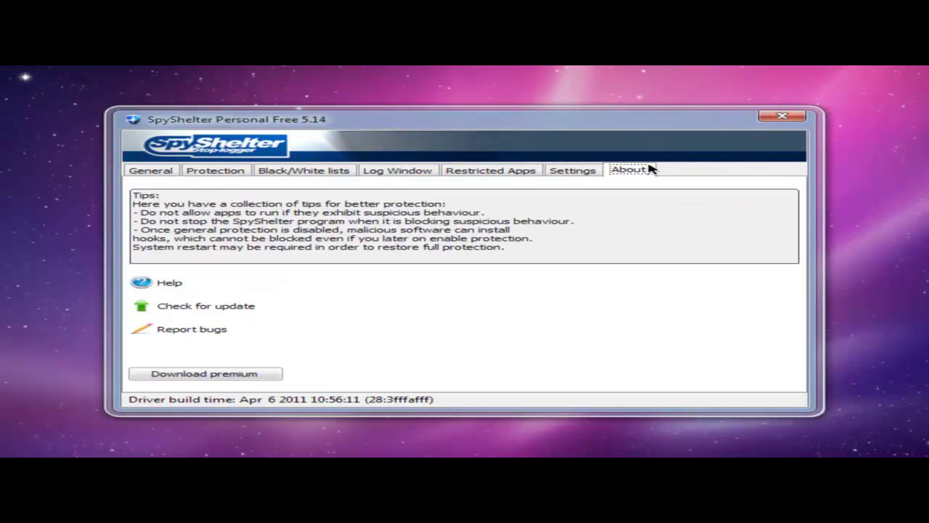
{"action": "left_click", "coordinate": [172, 166]}
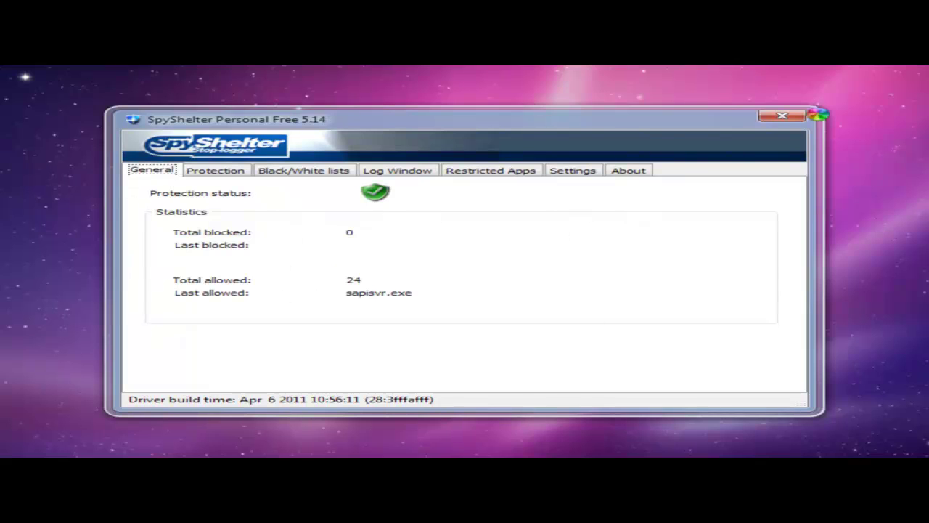
Review the components in SpyShelter's black/white lists and close SpyShelter.
{"action": "left_click", "coordinate": [291, 172]}
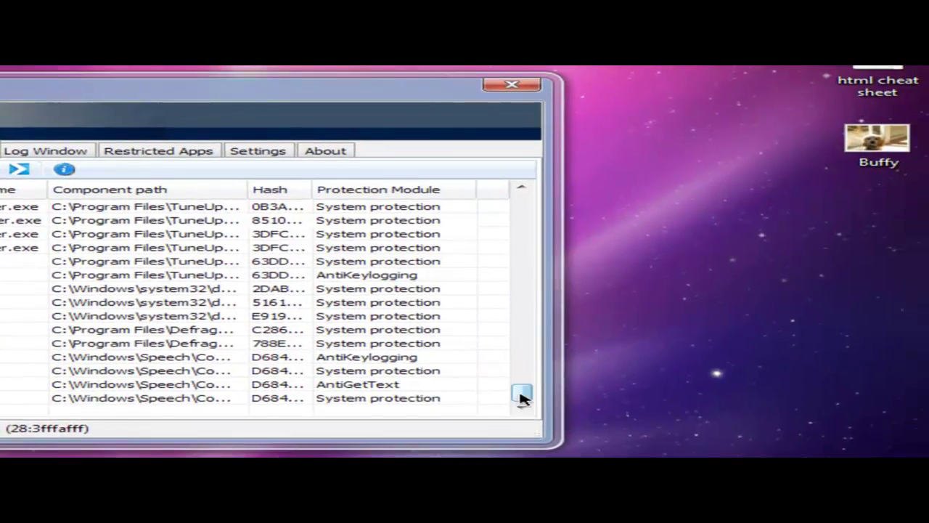
{"action": "left_click_drag", "start_coordinate": [791, 370], "coordinate": [791, 229]}
{"action": "left_click_drag", "start_coordinate": [504, 212], "coordinate": [508, 409]}
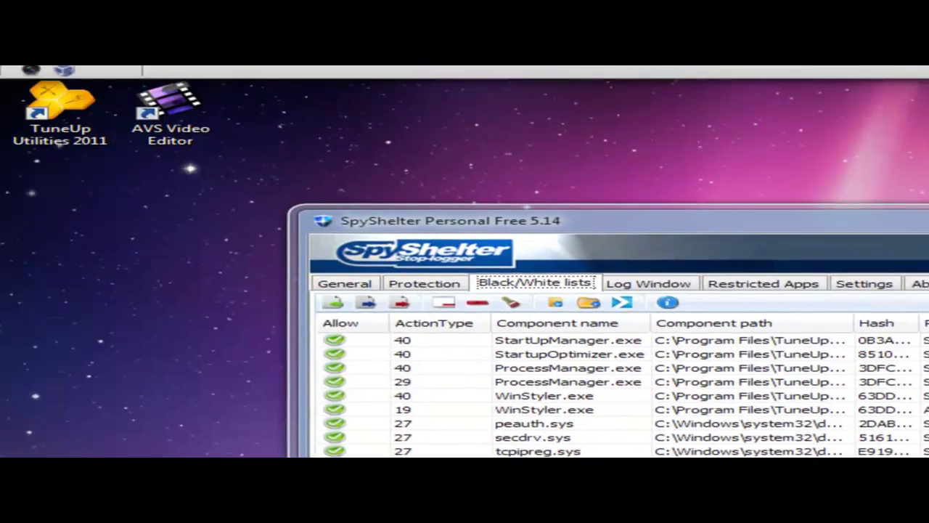
{"action": "left_click", "coordinate": [508, 81]}
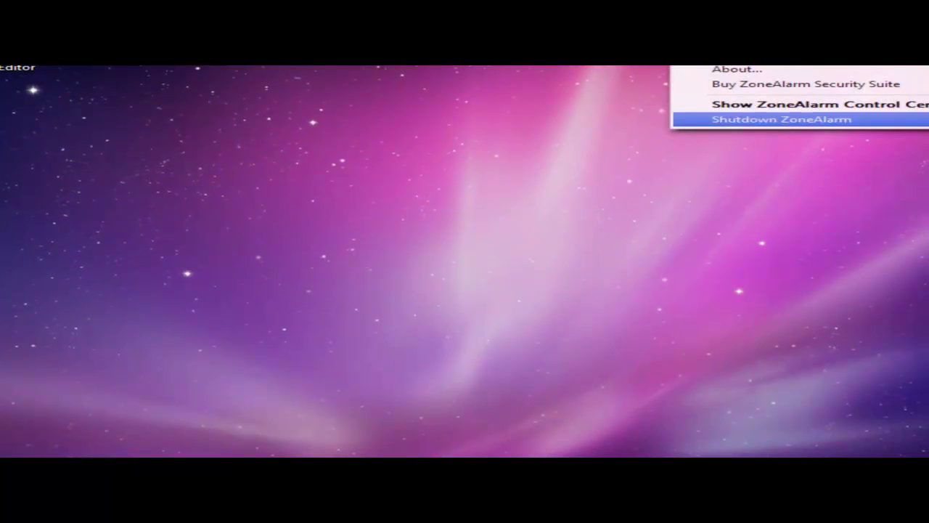
View the protection overview in the ZoneAlarm Control Center, close it and switch to Symantec Endpoint Protection.
{"action": "left_click", "coordinate": [799, 104]}
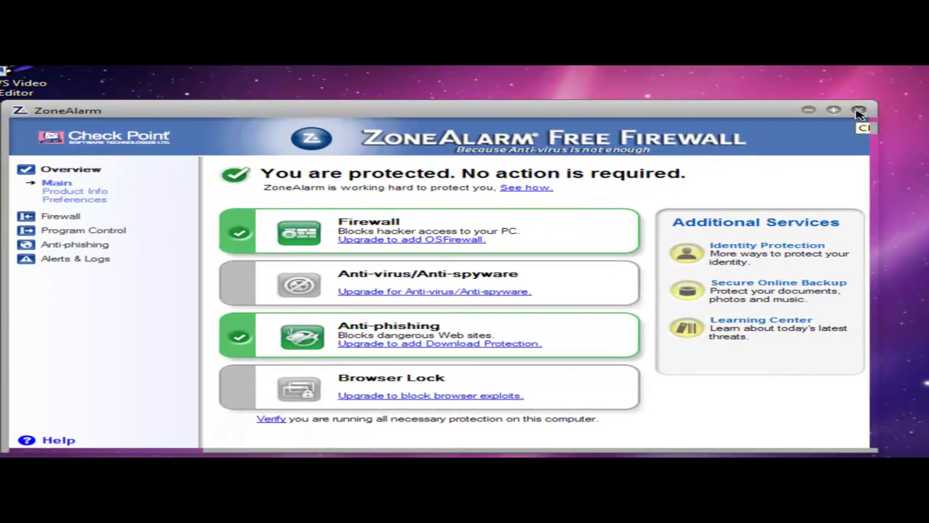
{"action": "left_click", "coordinate": [658, 20]}
{"action": "left_click", "coordinate": [557, 365]}
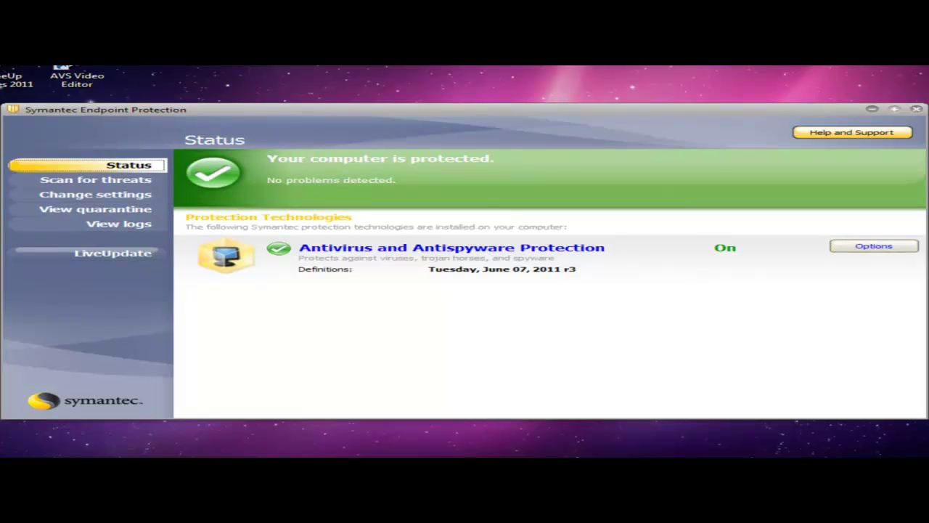
Examine Symantec Endpoint Protection's threat scan options and its list of quarantined items, and close the program.
{"action": "left_click", "coordinate": [113, 182]}
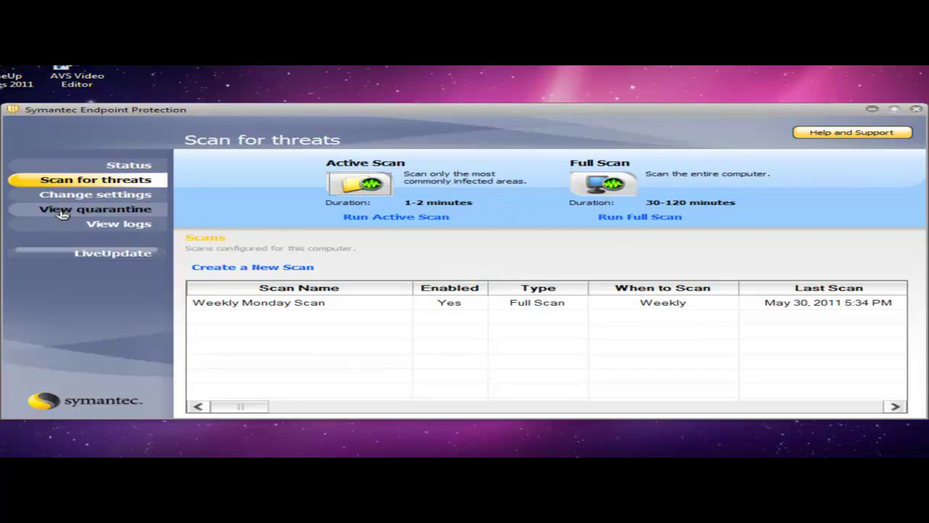
{"action": "left_click", "coordinate": [153, 209]}
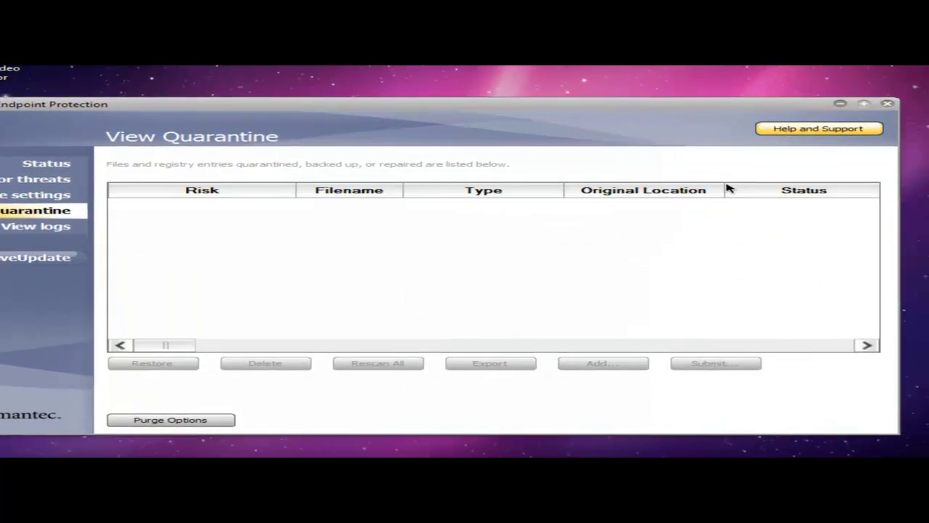
{"action": "left_click_drag", "start_coordinate": [739, 190], "coordinate": [840, 188]}
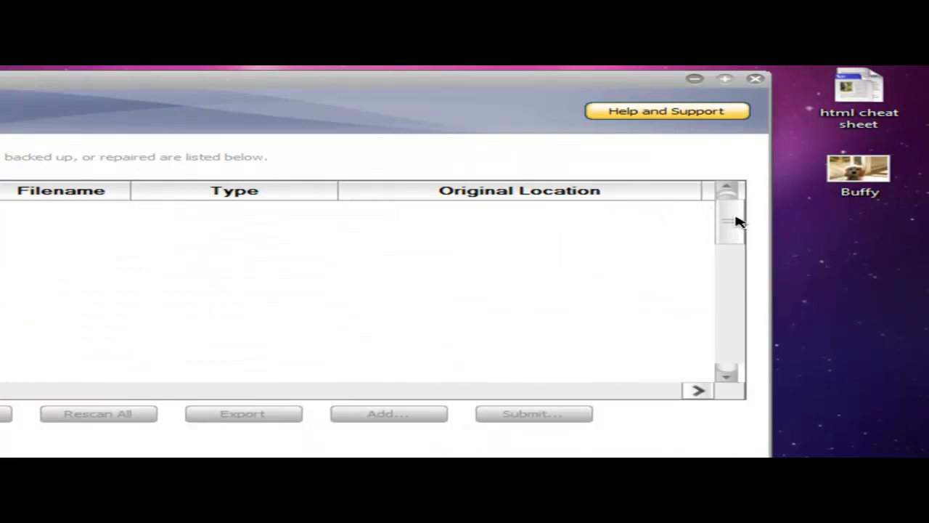
{"action": "left_click_drag", "start_coordinate": [731, 218], "coordinate": [755, 216]}
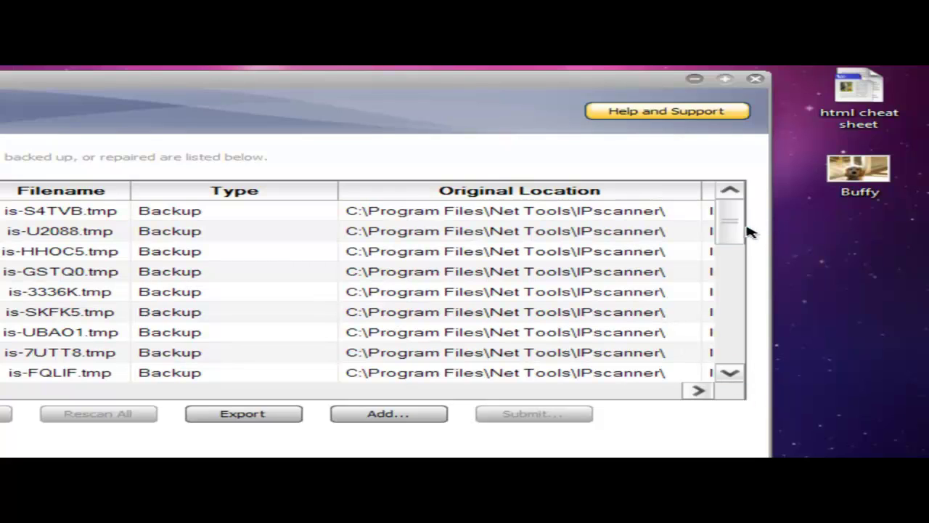
{"action": "scroll", "coordinate": [731, 279], "scroll_direction": "down", "scroll_amount": 1}
{"action": "left_click_drag", "start_coordinate": [730, 244], "coordinate": [804, 141]}
{"action": "left_click", "coordinate": [3, 211]}
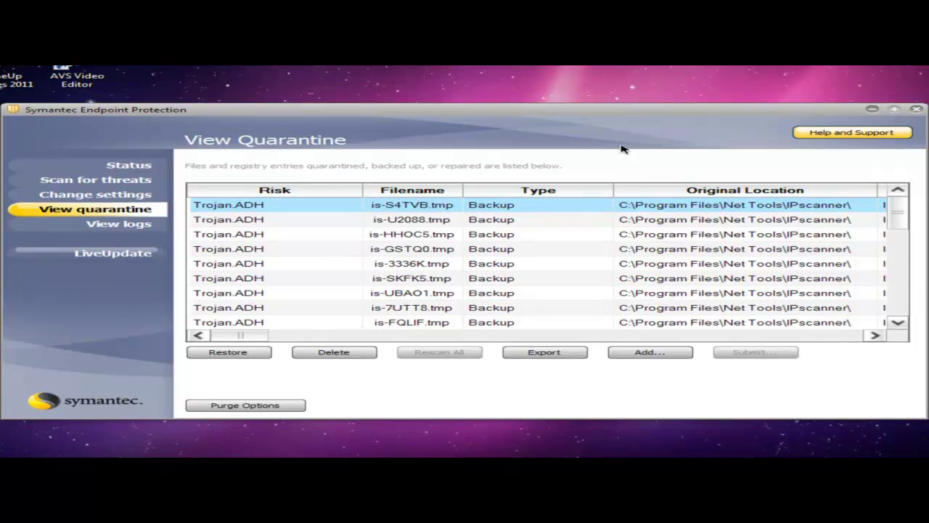
{"action": "left_click", "coordinate": [915, 109]}
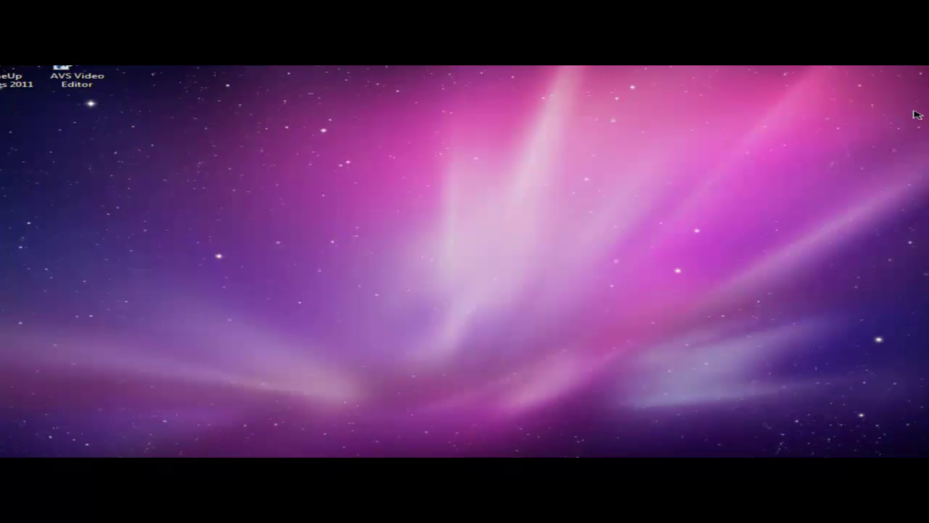